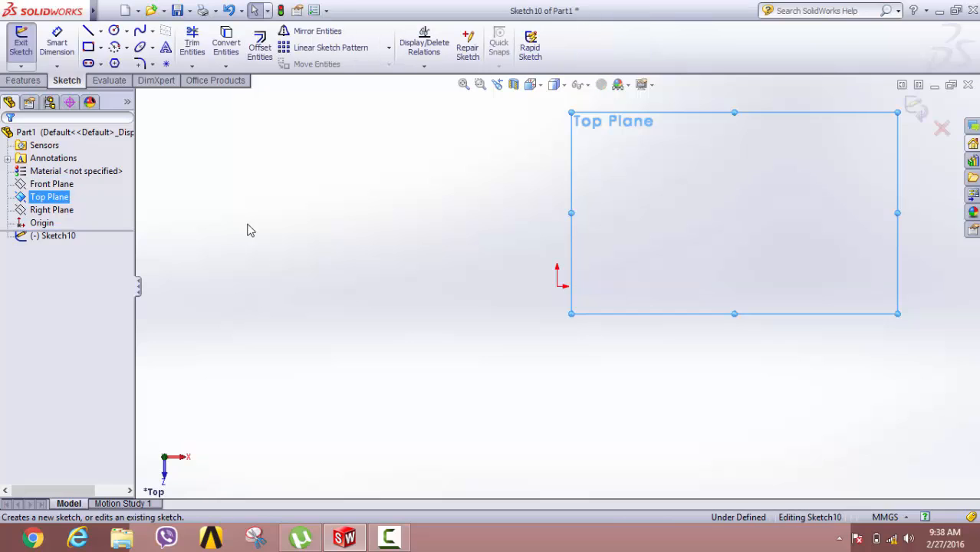
Move the Top Plane outline around the origin and sketch a centre-point circle of about 86.6 mm radius at the origin.
drag(584, 114, 382, 173)
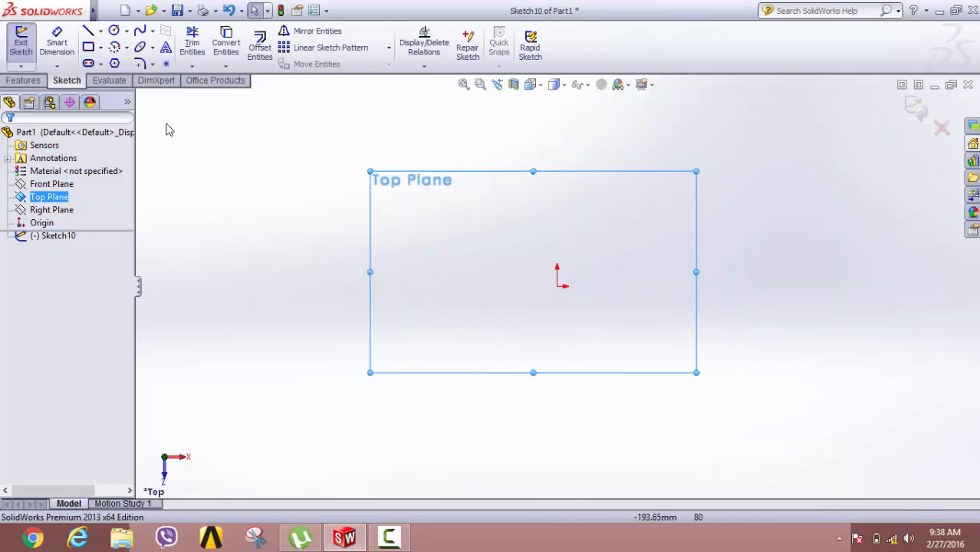
click(128, 32)
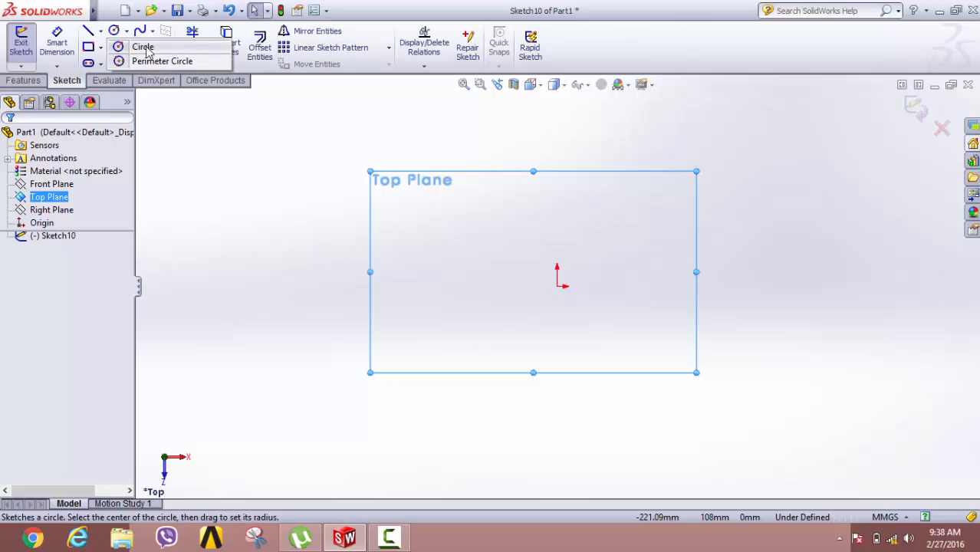
click(146, 47)
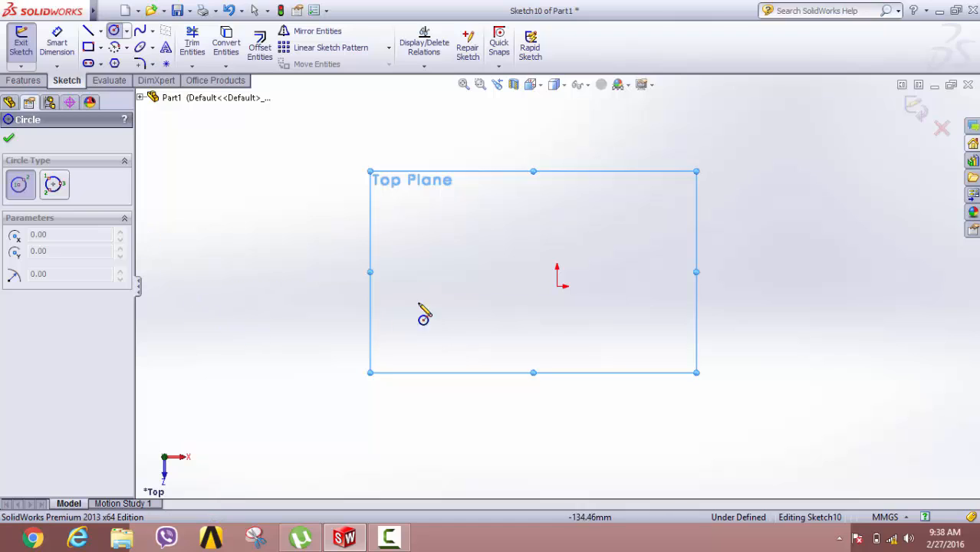
click(558, 286)
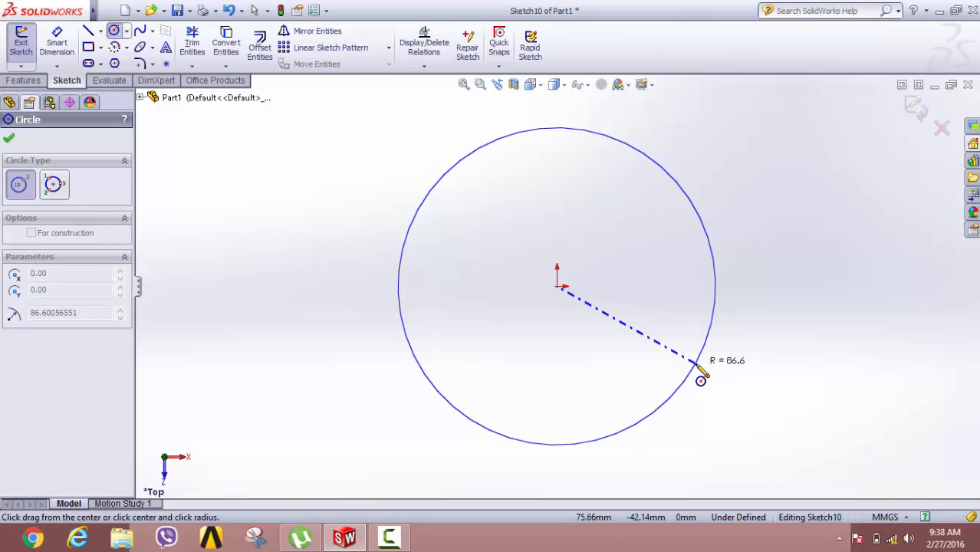
click(696, 363)
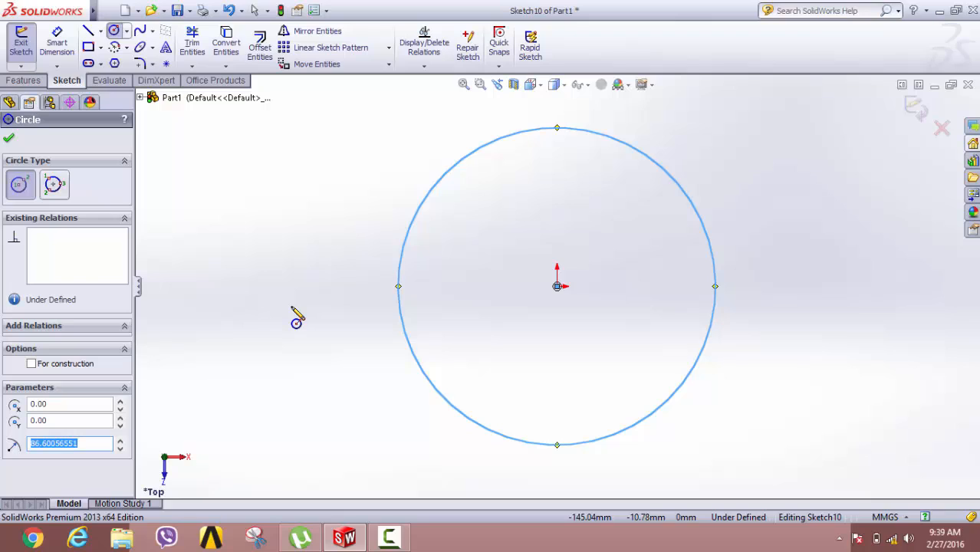
Switch the circle to construction geometry and back to regular, and set its radius to 100 mm.
click(31, 364)
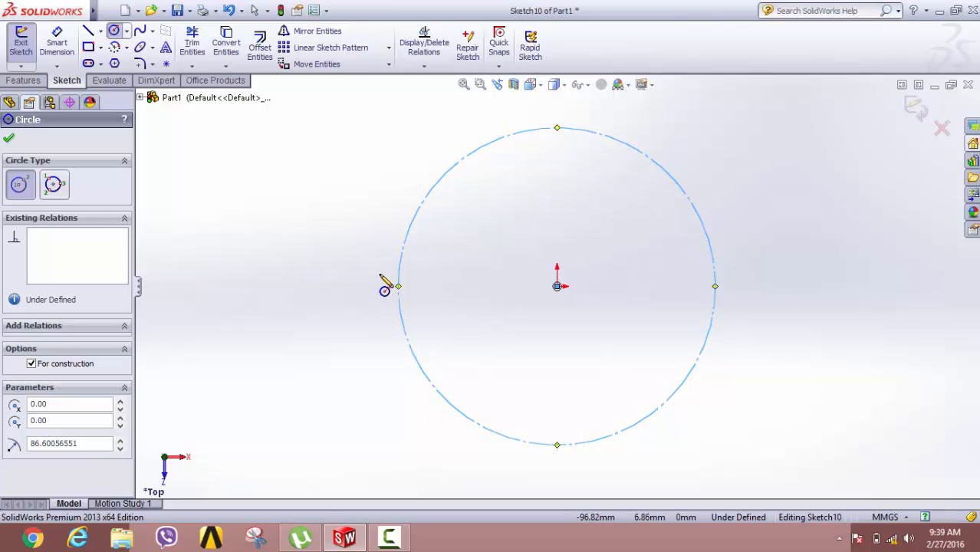
click(31, 363)
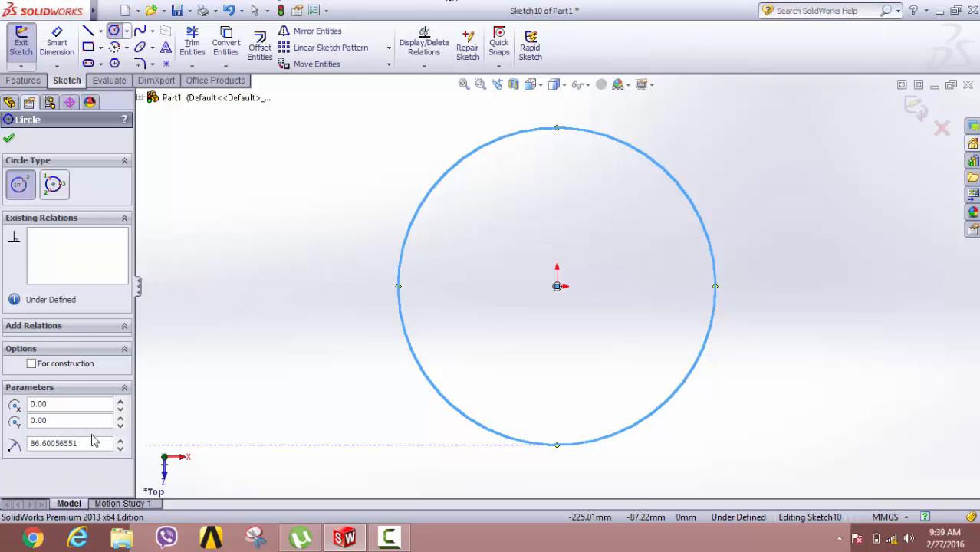
drag(81, 444, 19, 451)
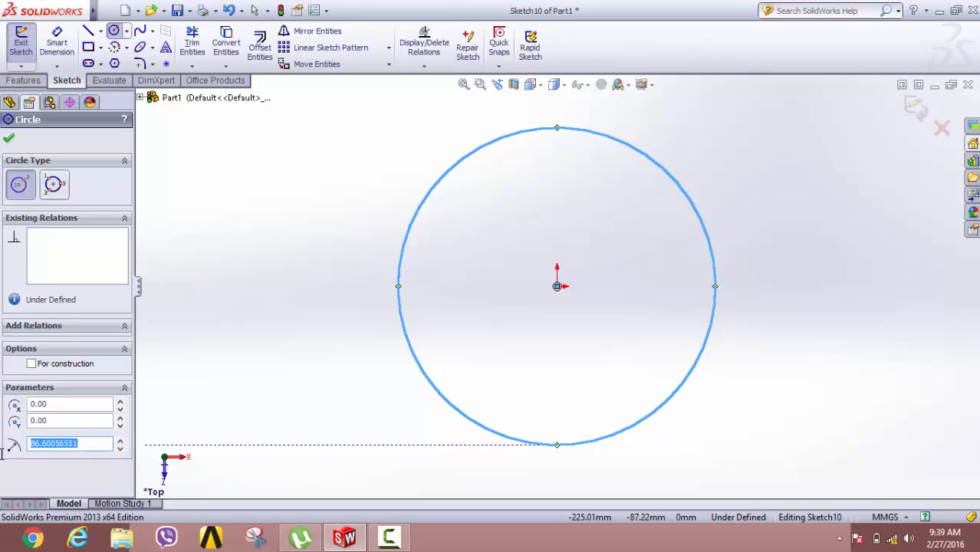
text(100)
key(Return)
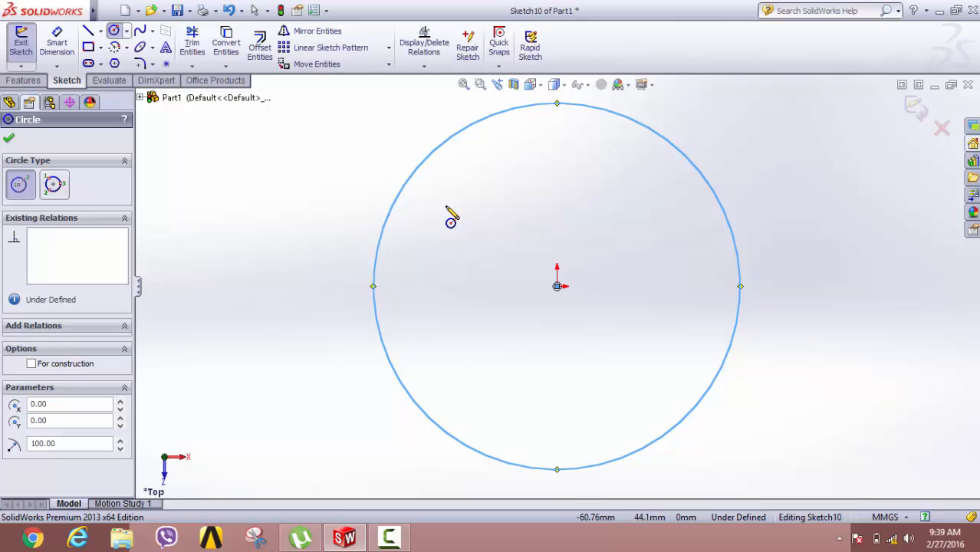
click(9, 139)
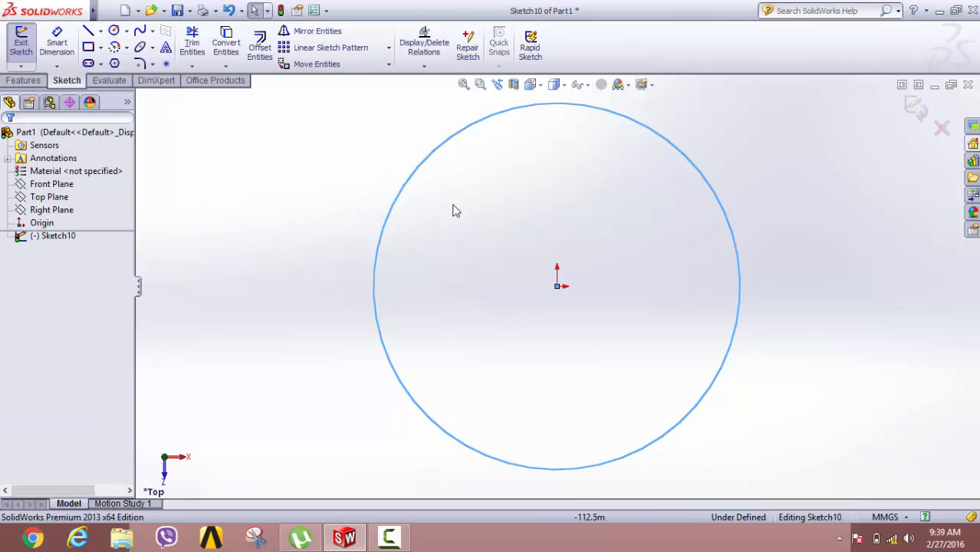
Delete the circle and sketch a three-point perimeter circle of about 64 mm radius passing through the origin.
click(448, 144)
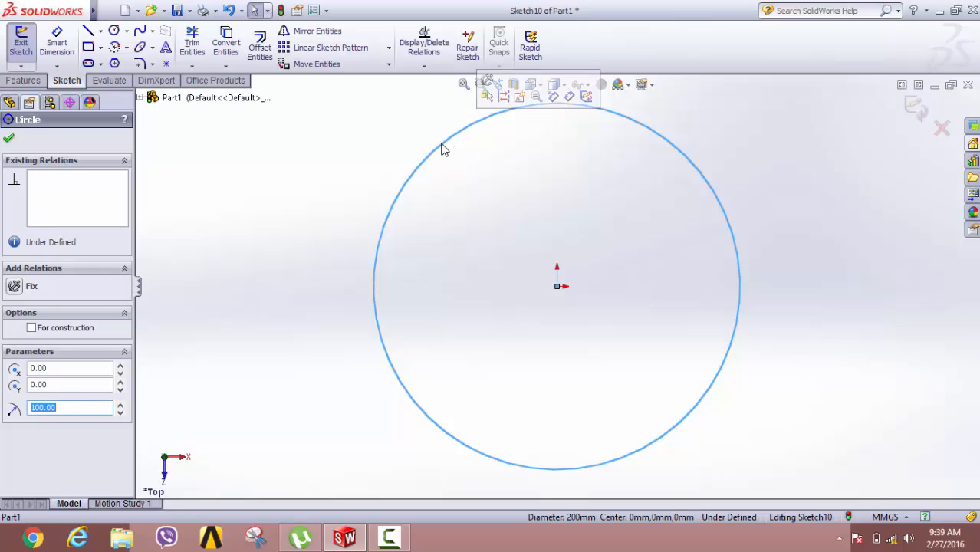
key(Delete)
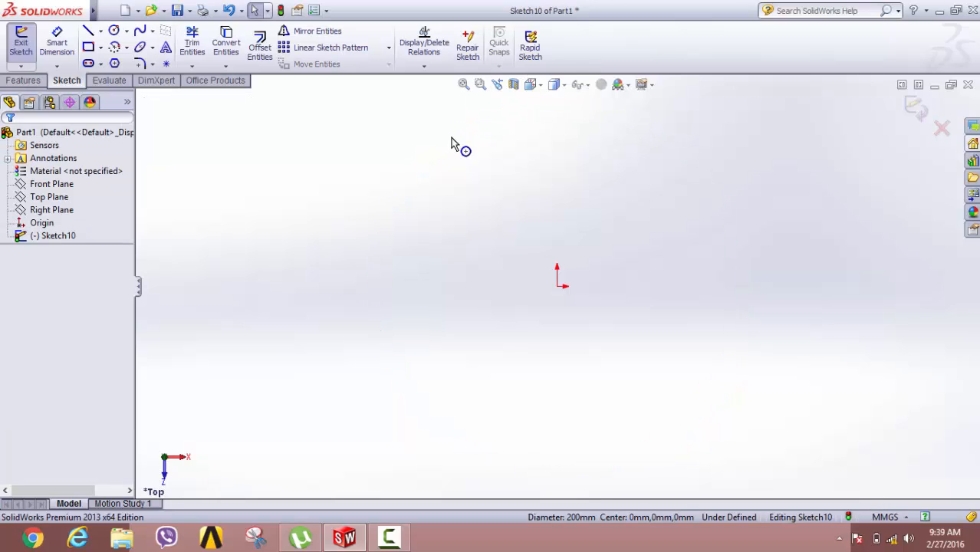
click(127, 31)
click(145, 62)
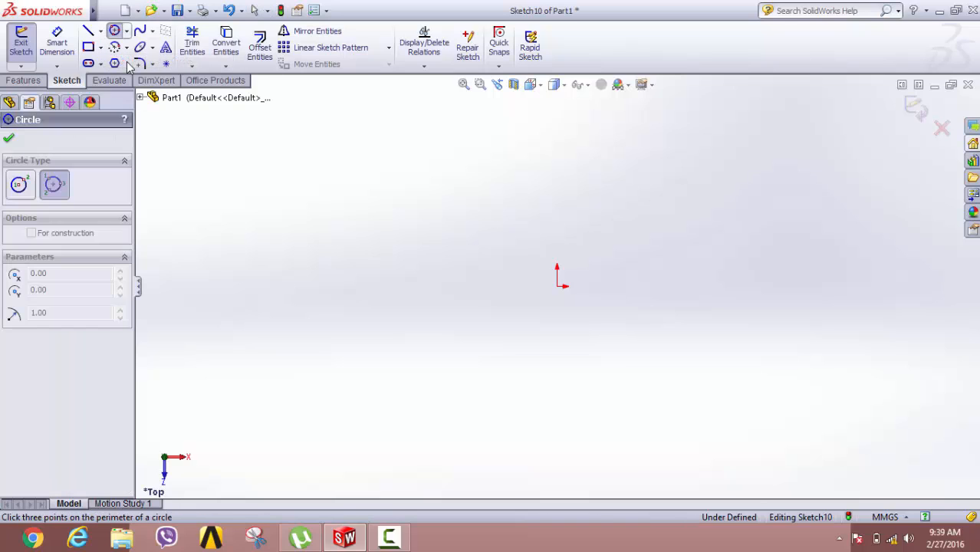
click(557, 286)
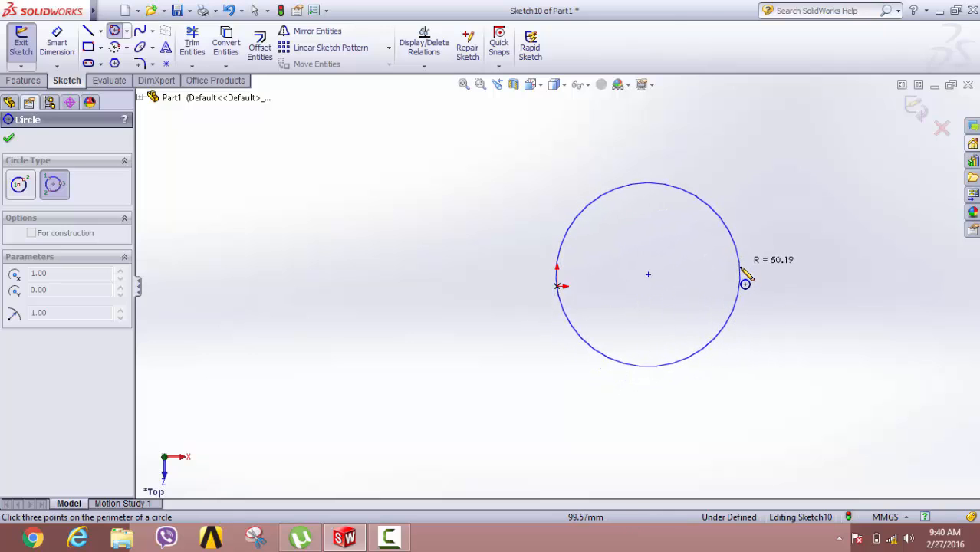
click(784, 268)
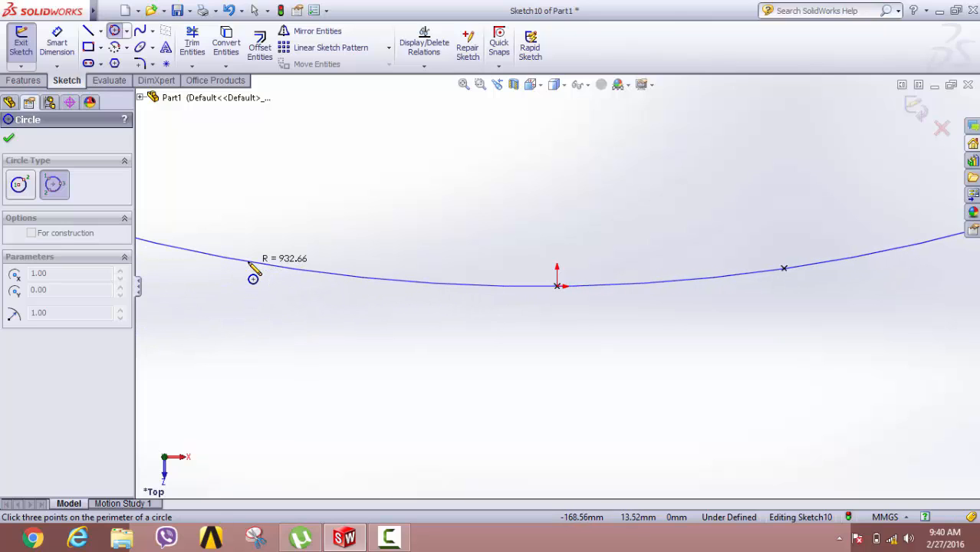
click(585, 182)
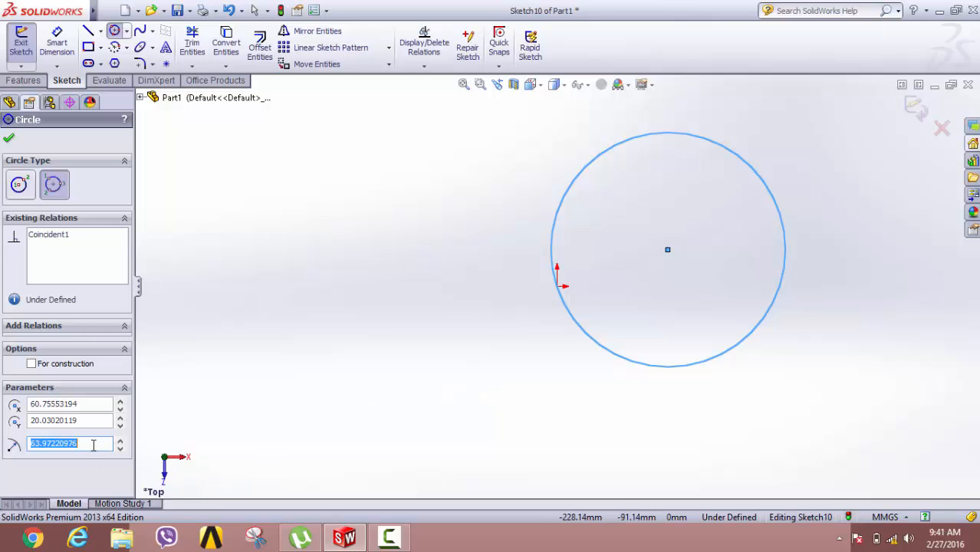
Set the perimeter circle's radius to 50 mm.
drag(99, 446, 16, 437)
text(5)
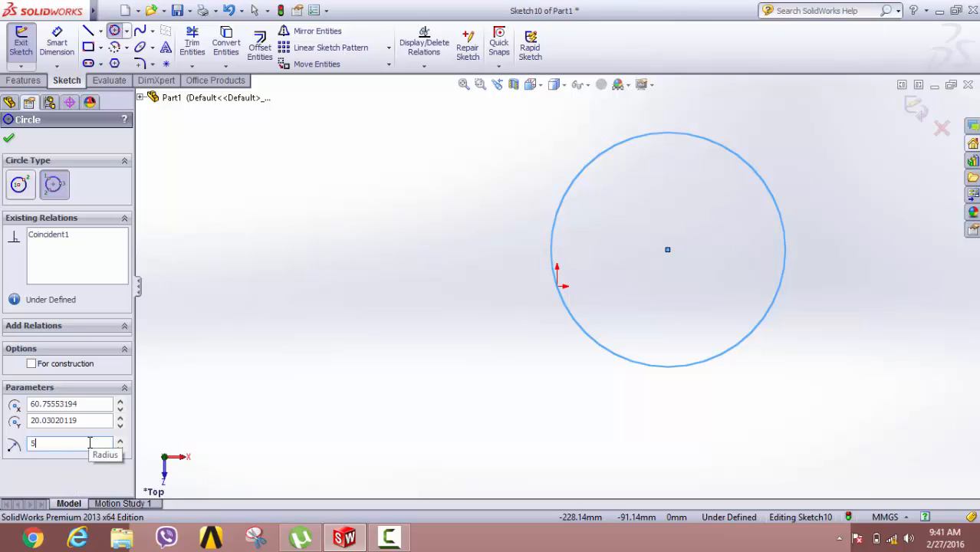
text(0)
key(Return)
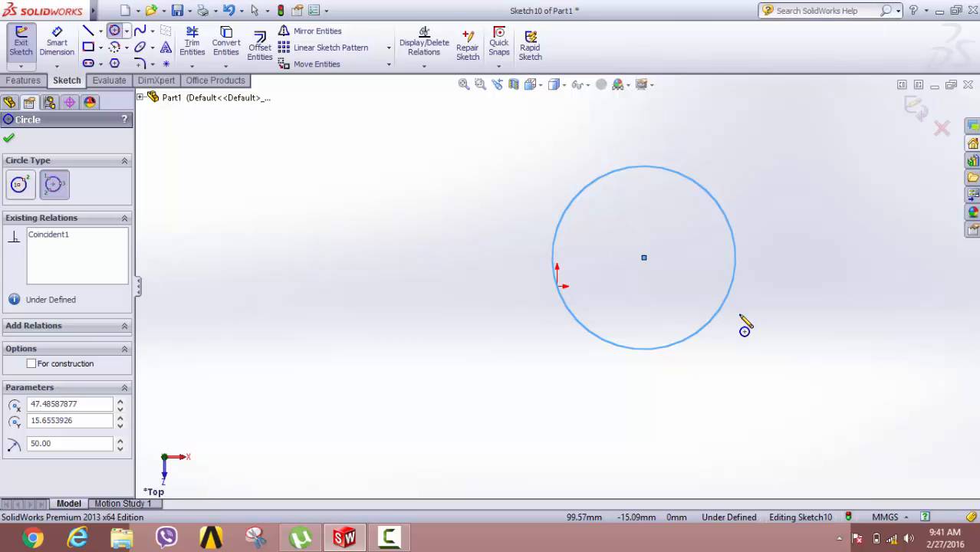
Set the perimeter circle's centre coordinates to X 60 and Y 60.
double_click(57, 444)
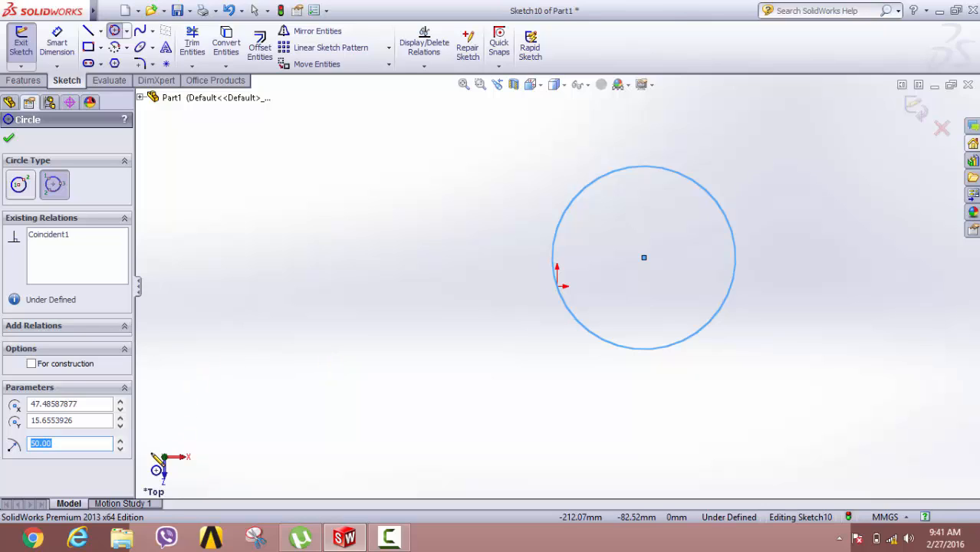
click(86, 404)
double_click(86, 404)
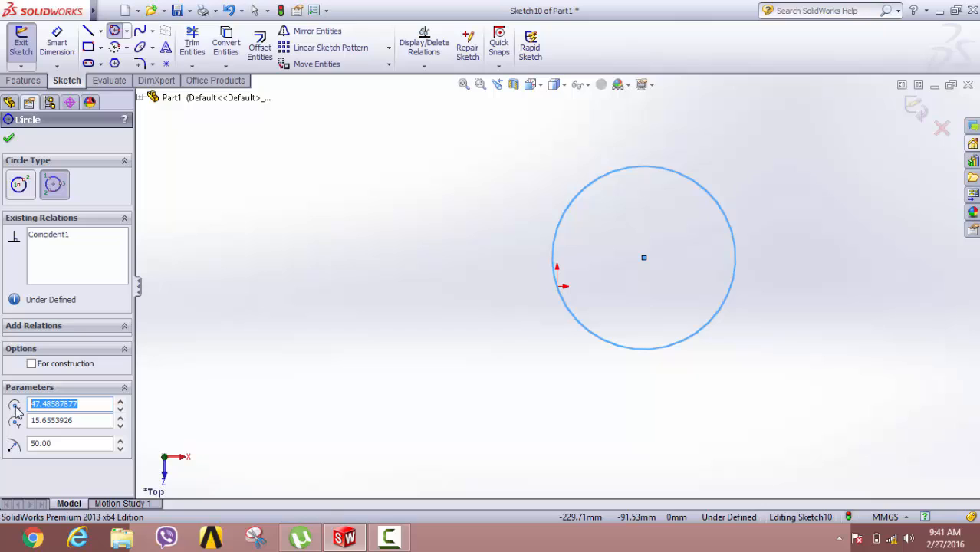
double_click(79, 420)
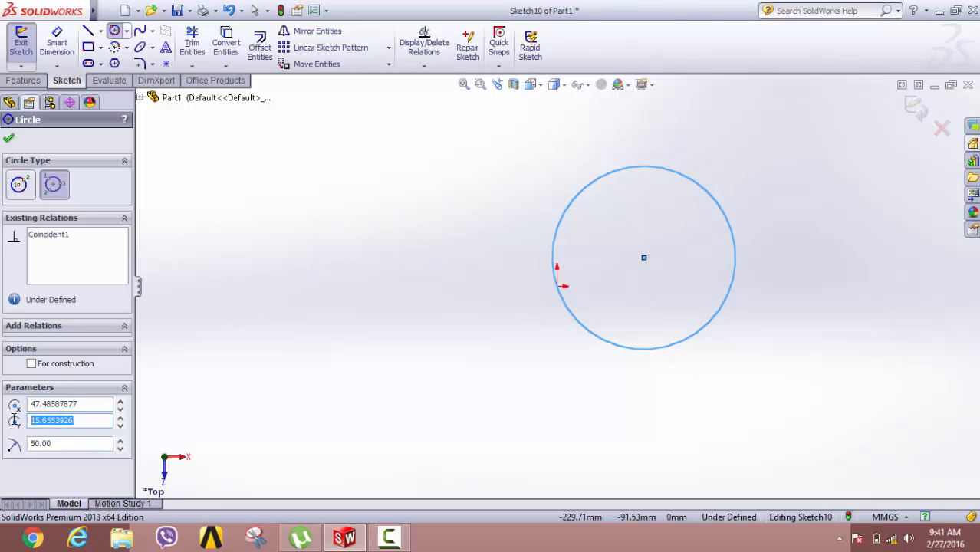
click(74, 405)
double_click(64, 407)
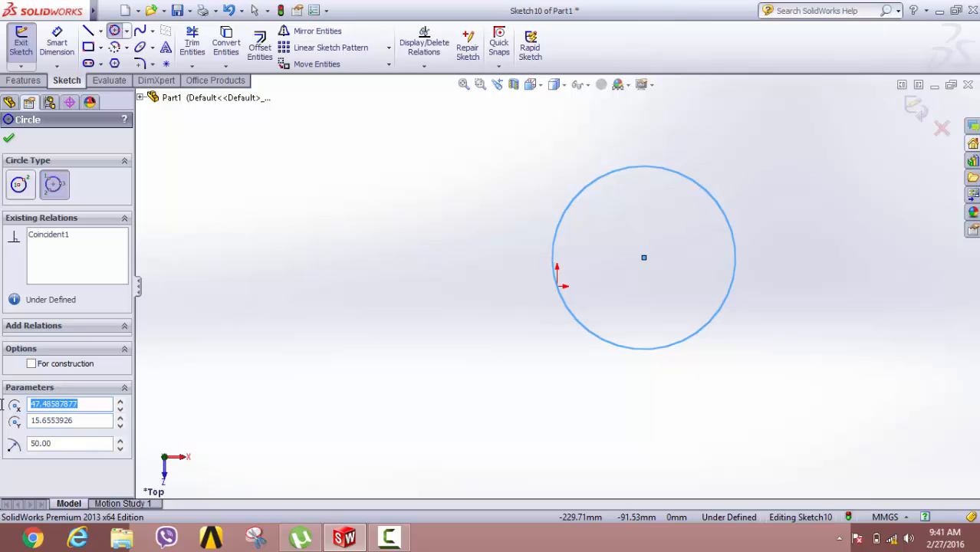
text(60)
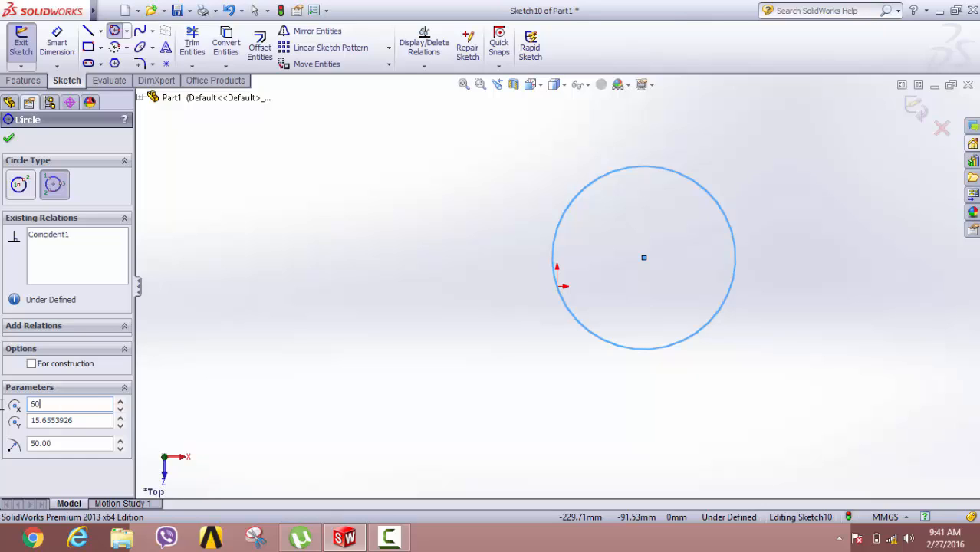
double_click(83, 420)
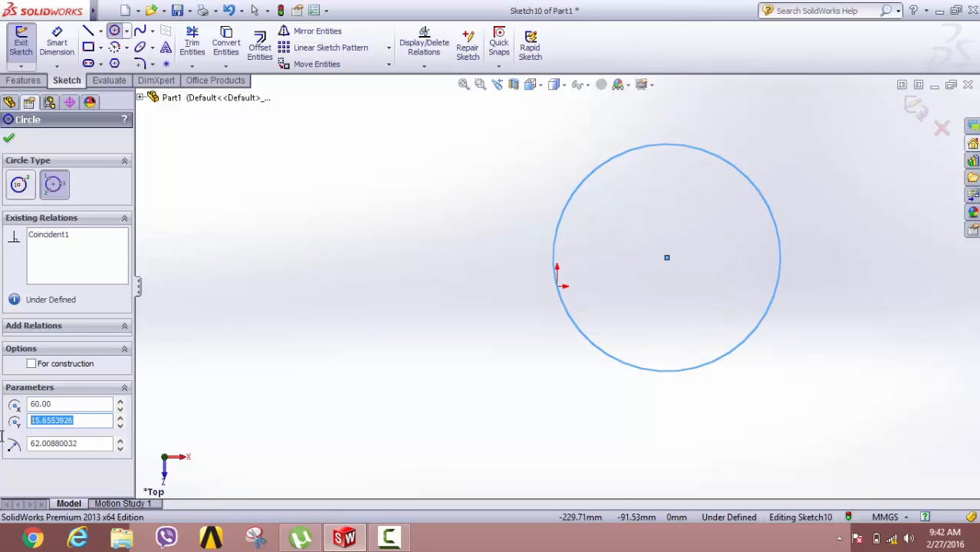
text(60)
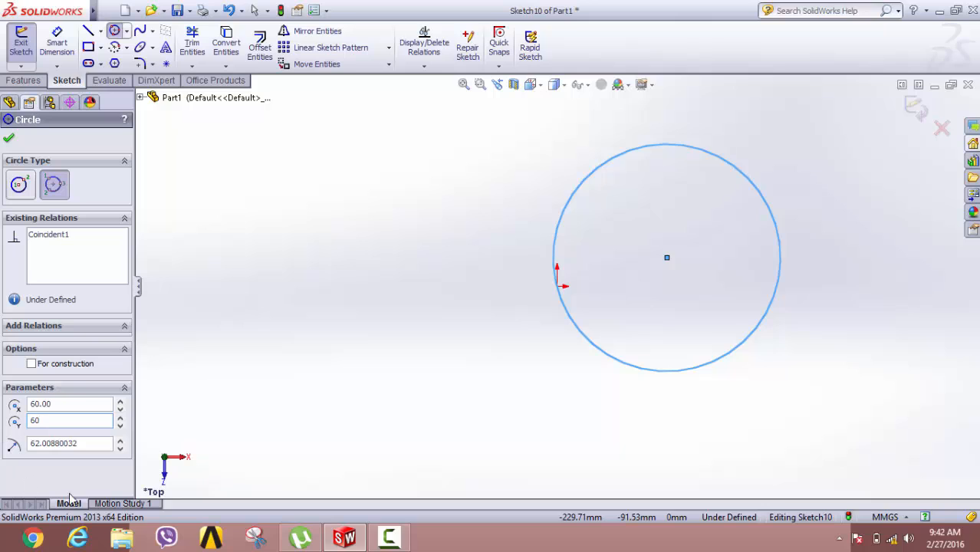
key(Return)
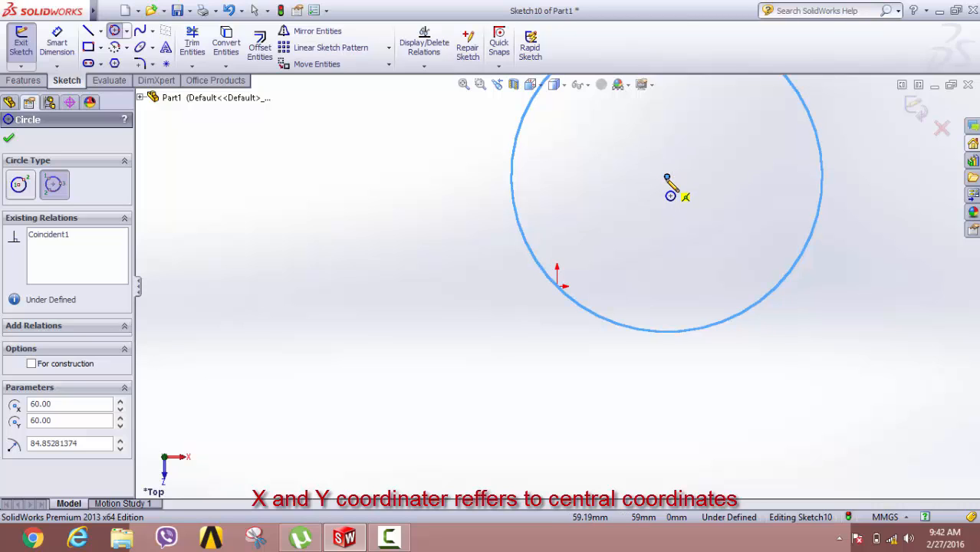
Set the perimeter circle's radius to 60 mm.
double_click(95, 445)
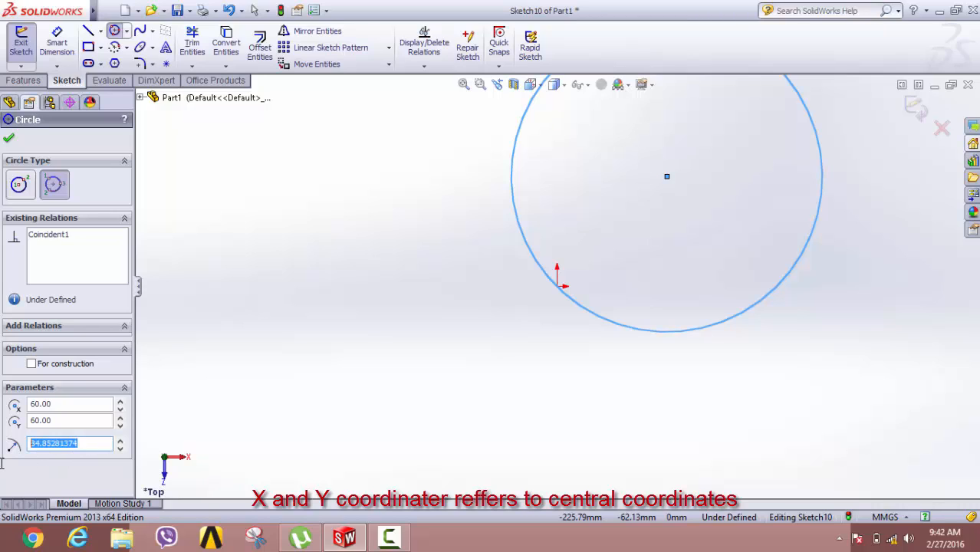
text(60)
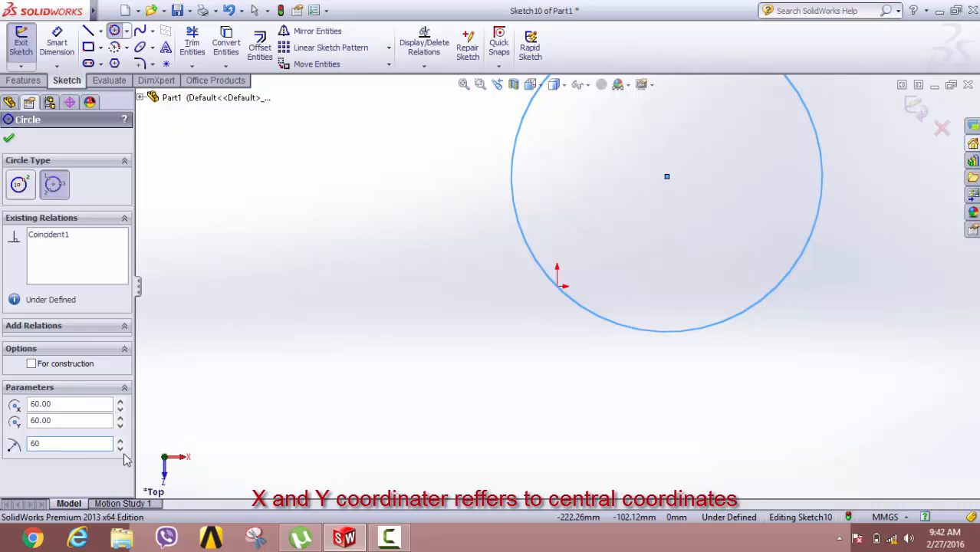
key(Return)
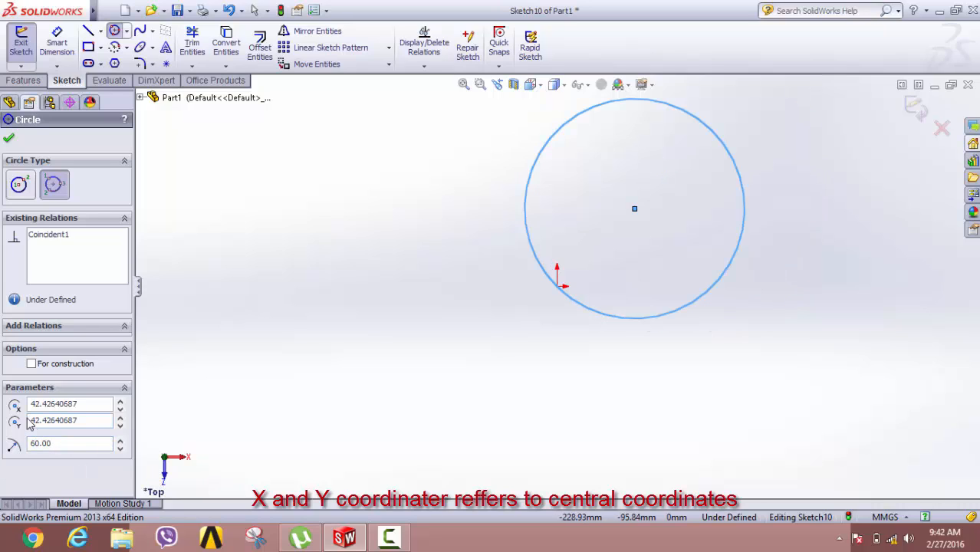